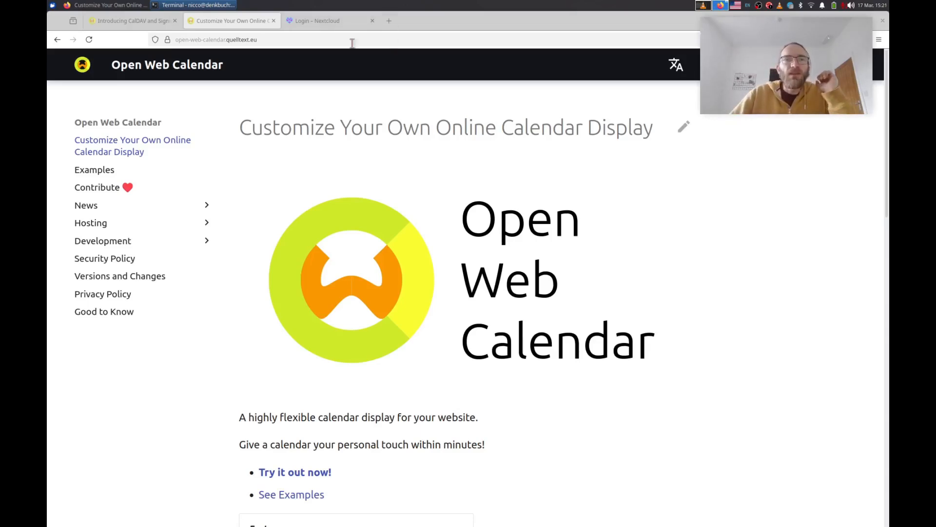
# Log in to Nextcloud from the login tab, then go to the Calendar app for March 2025.
pyautogui.click(328, 23)
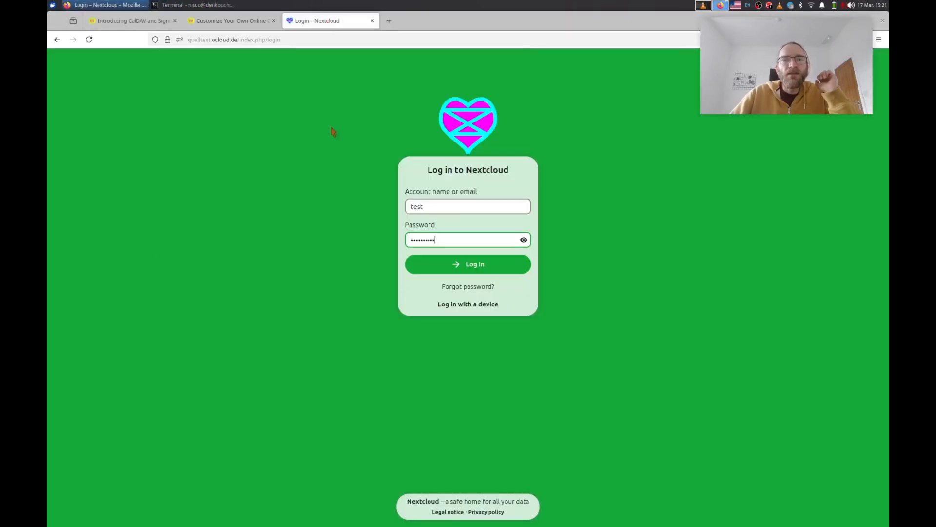
pyautogui.click(482, 265)
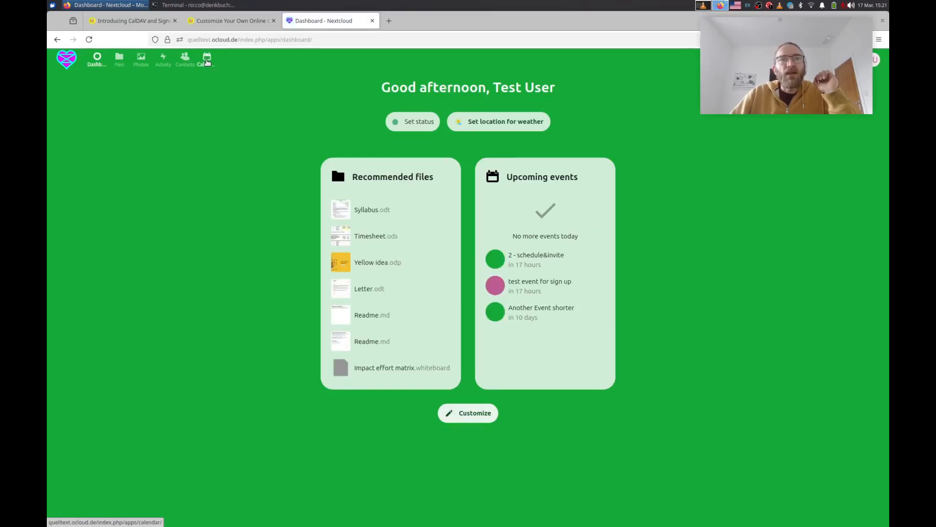
pyautogui.click(206, 61)
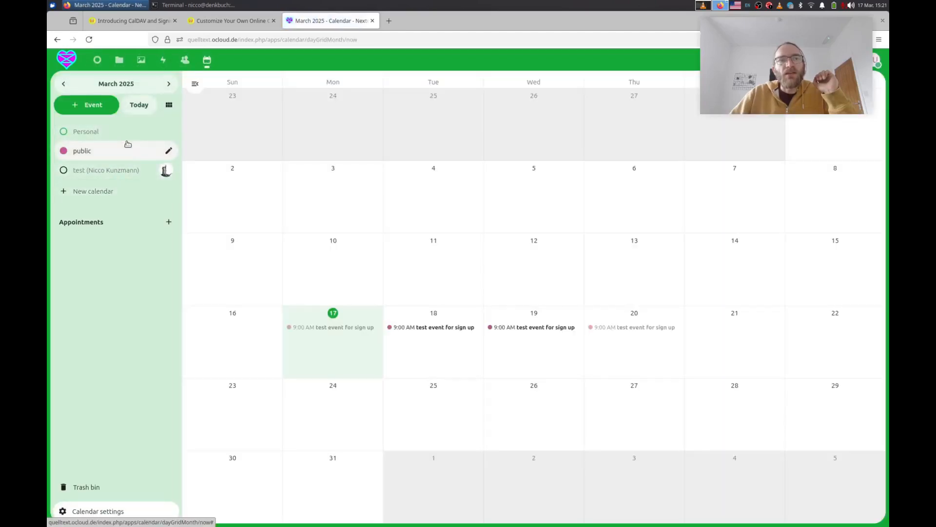
# Hide the public calendar, add a new calendar named 'sign up', and start an event on March 19.
pyautogui.click(64, 151)
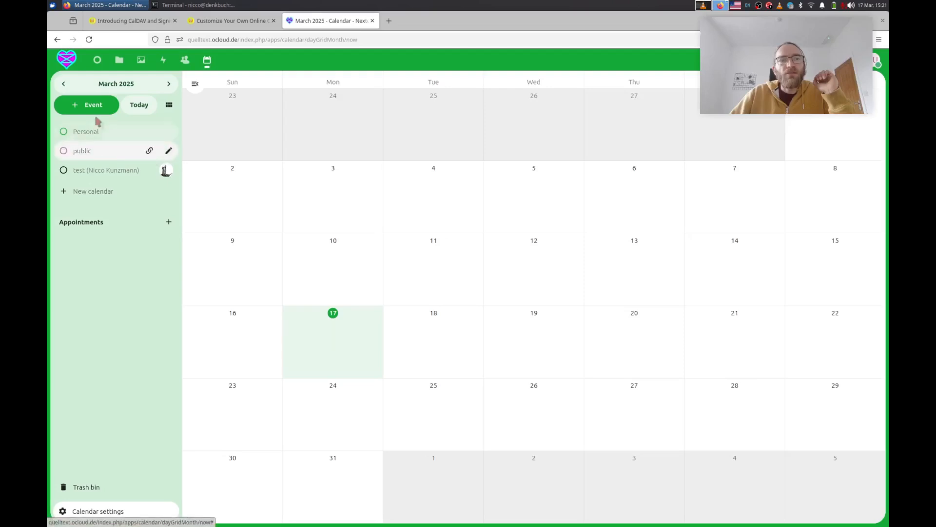
pyautogui.click(95, 191)
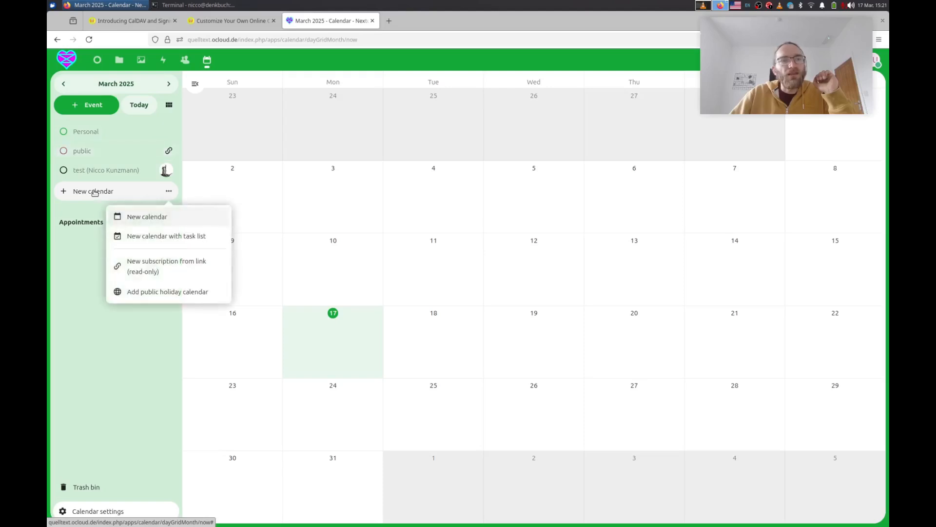
pyautogui.click(148, 217)
pyautogui.write('sign  up')
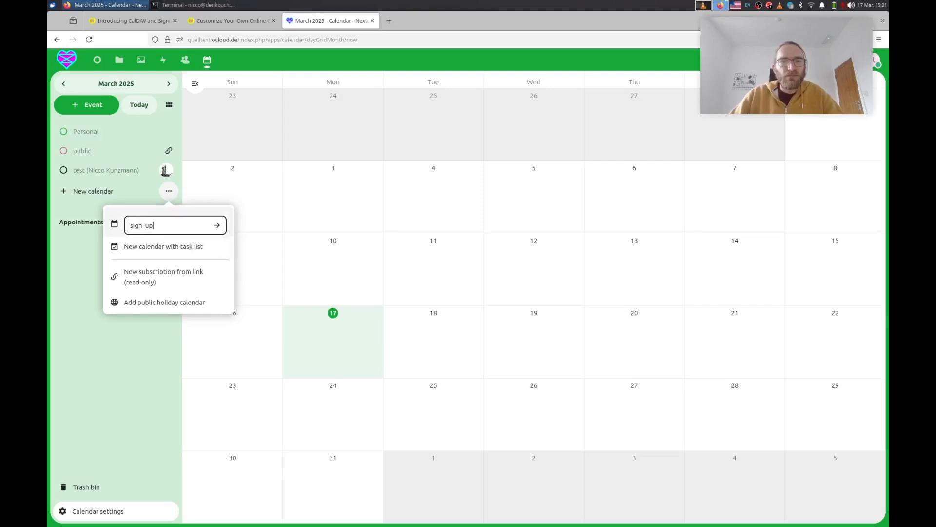
pyautogui.press('Return')
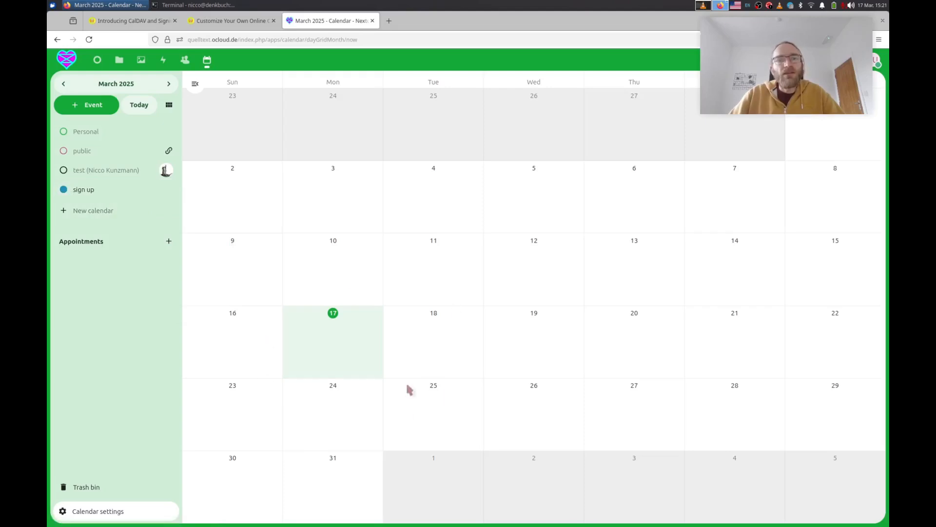
pyautogui.click(529, 351)
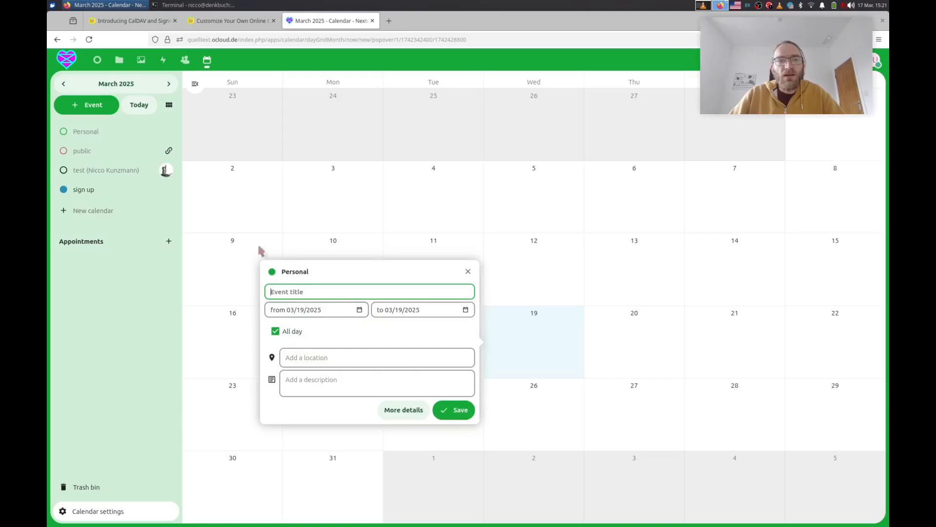
# Save a timed 'Meeting!' event, 10:00–11:00 AM on March 19, in the sign up calendar.
pyautogui.click(275, 273)
pyautogui.click(286, 333)
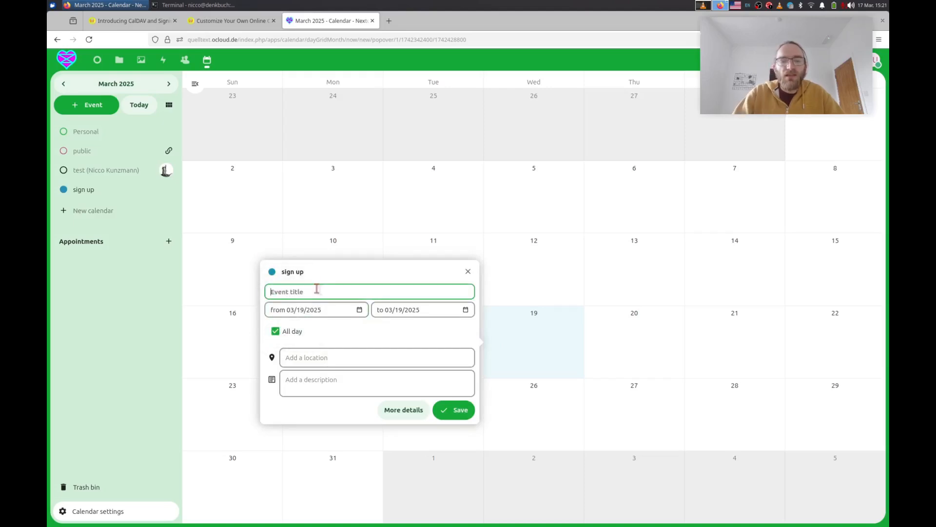
pyautogui.write('Meeting!')
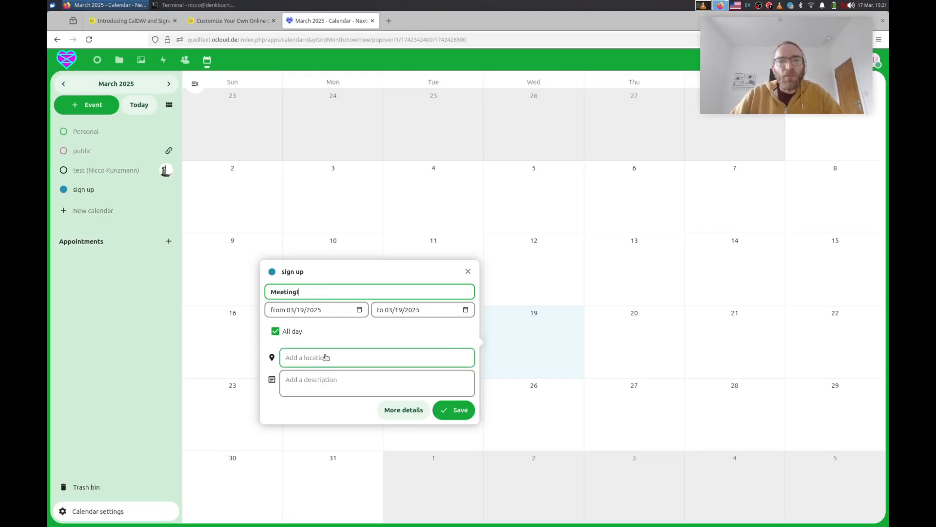
pyautogui.click(291, 331)
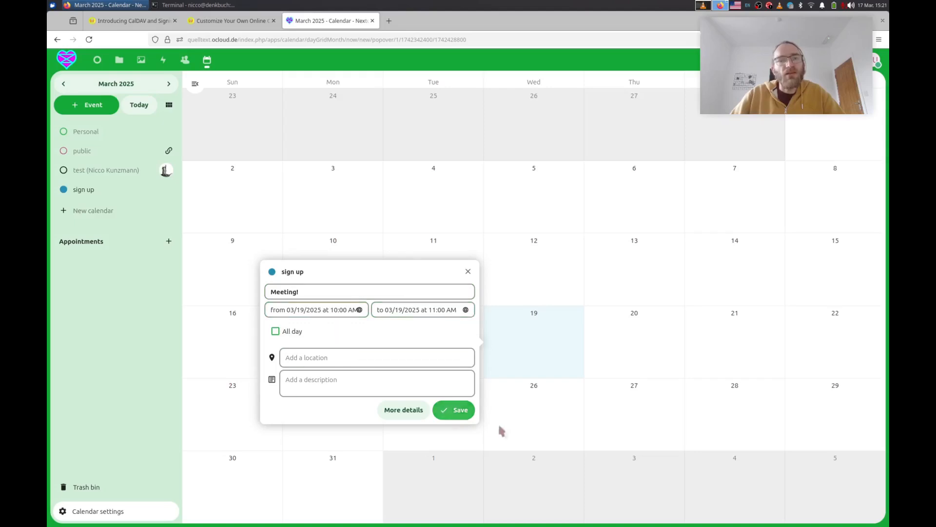
pyautogui.click(458, 414)
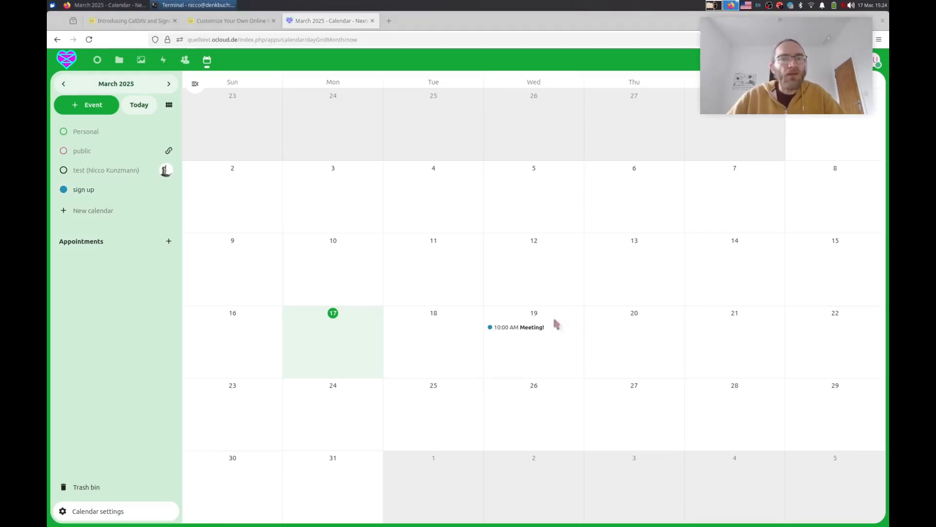
# Copy the sign up calendar's internal link from its Edit calendar dialog, then close the dialog.
pyautogui.click(83, 194)
pyautogui.click(85, 194)
pyautogui.click(170, 191)
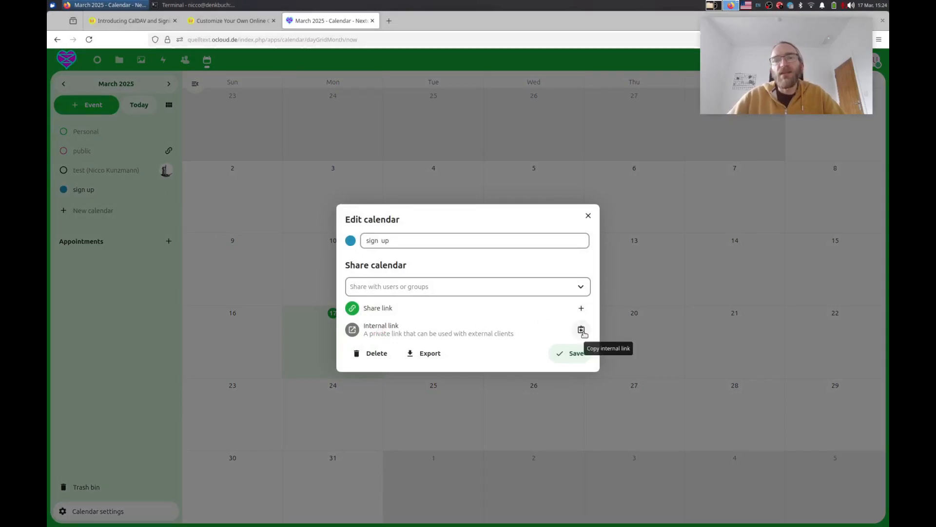
pyautogui.click(581, 330)
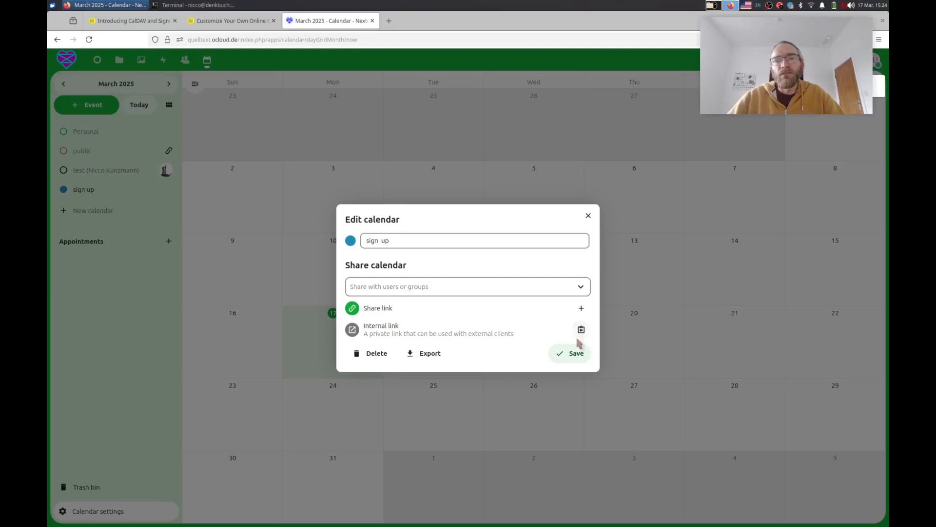
pyautogui.click(572, 359)
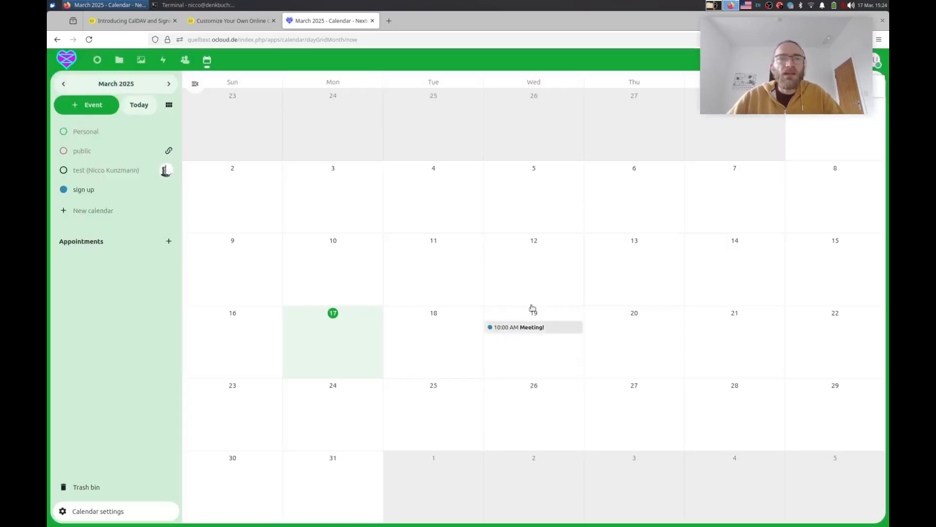
# Paste the sign up calendar's Nextcloud link into the configurator URL field and untick 'This is a public url'.
pyautogui.click(229, 22)
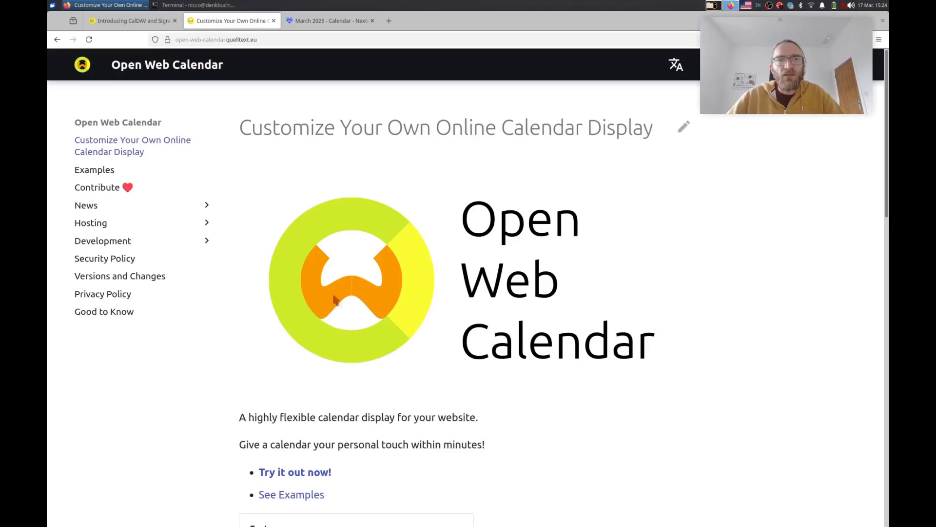
pyautogui.click(307, 477)
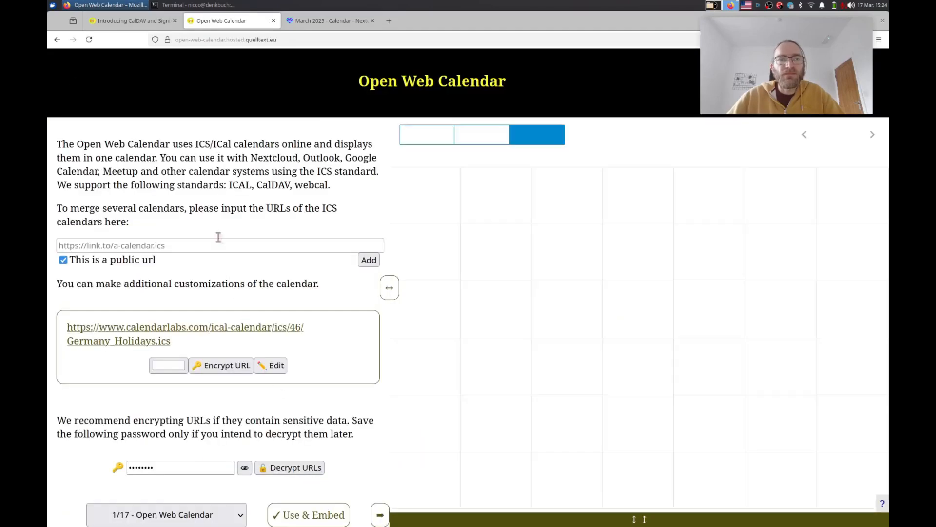
pyautogui.click(213, 244)
pyautogui.rightClick(213, 243)
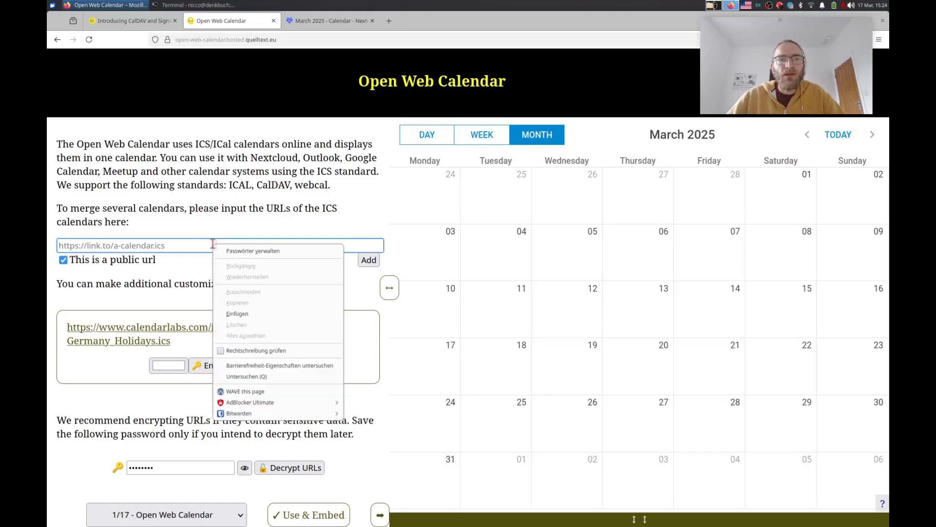
pyautogui.click(248, 314)
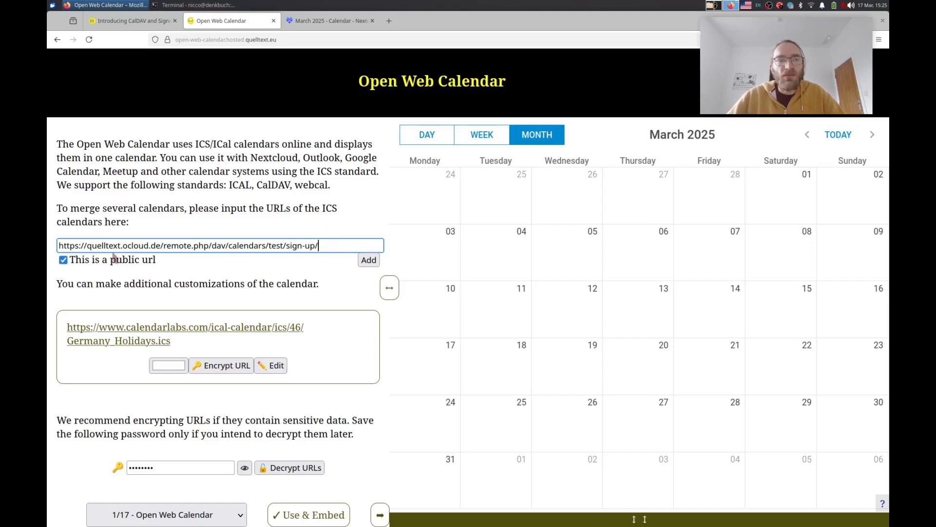
pyautogui.click(64, 260)
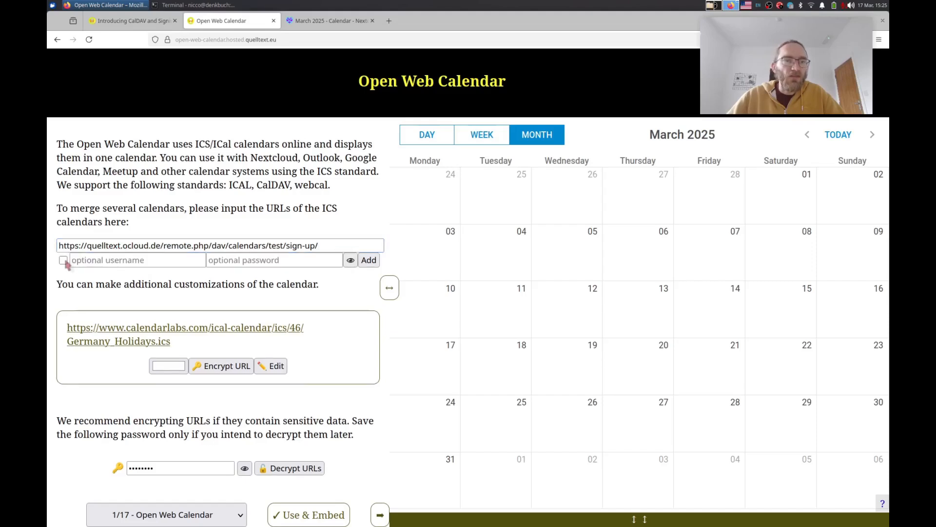
pyautogui.click(98, 261)
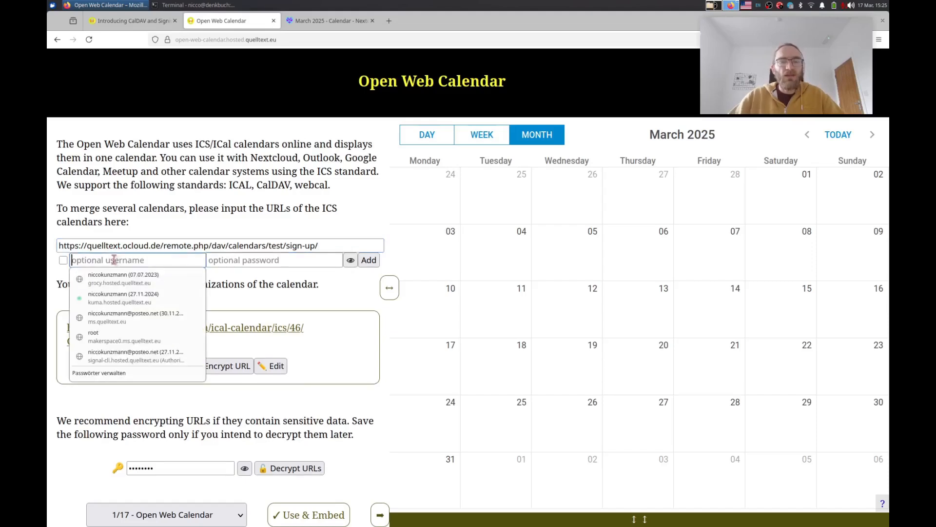
pyautogui.write('test')
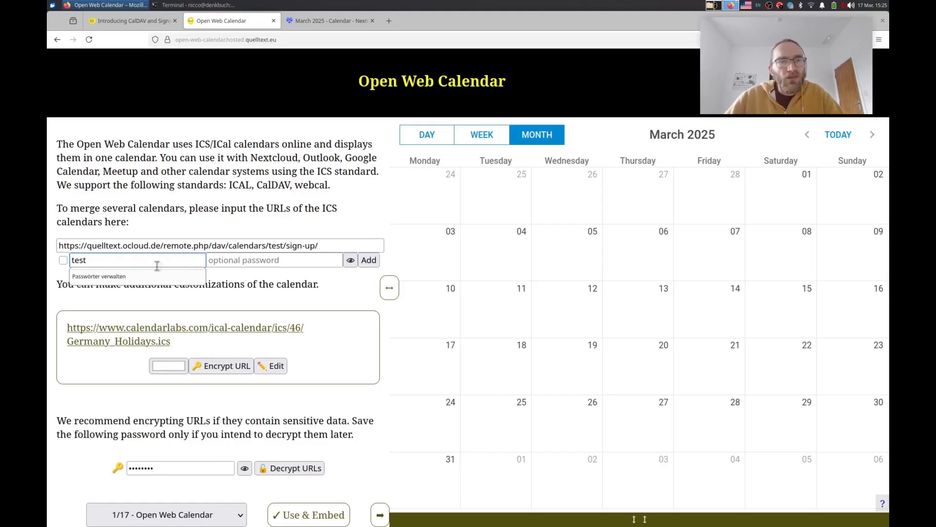
pyautogui.click(238, 262)
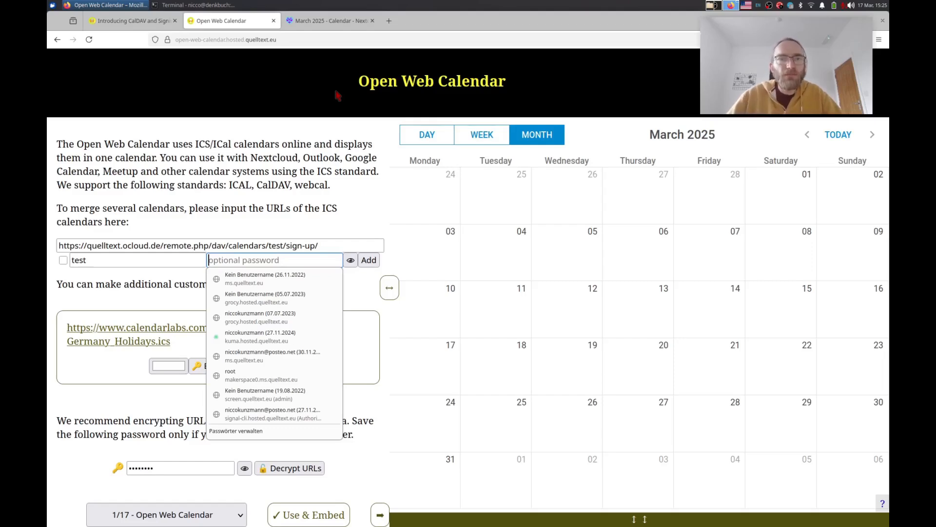
pyautogui.click(329, 21)
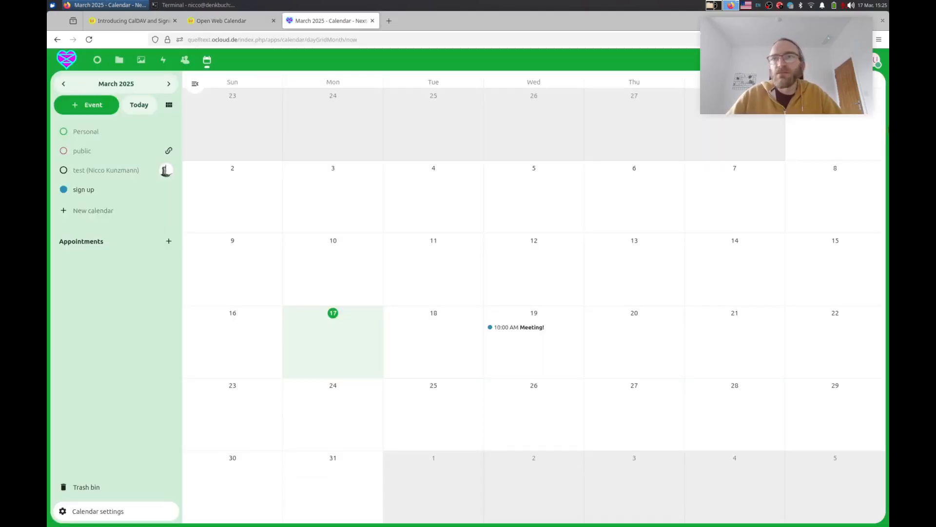
# Generate an app password named 'Open Web Calendar' under Security settings and copy it.
pyautogui.click(877, 61)
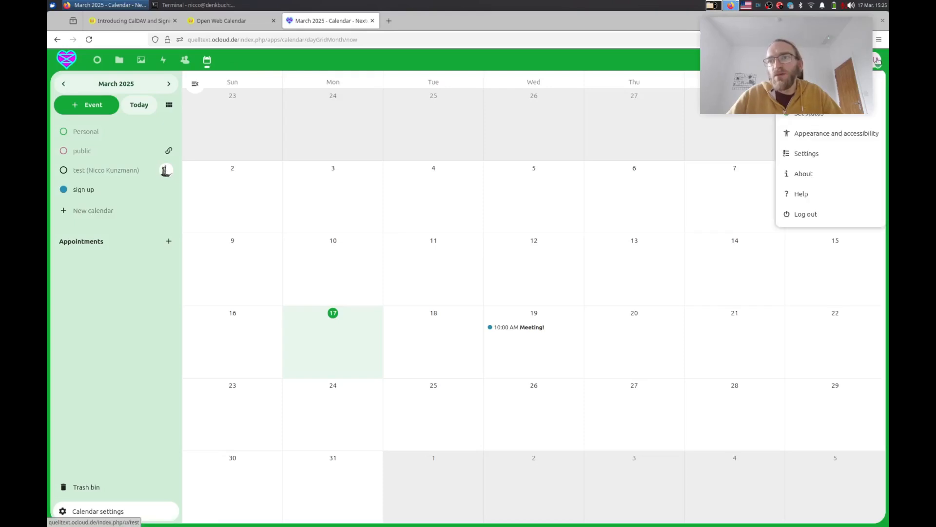
pyautogui.click(824, 153)
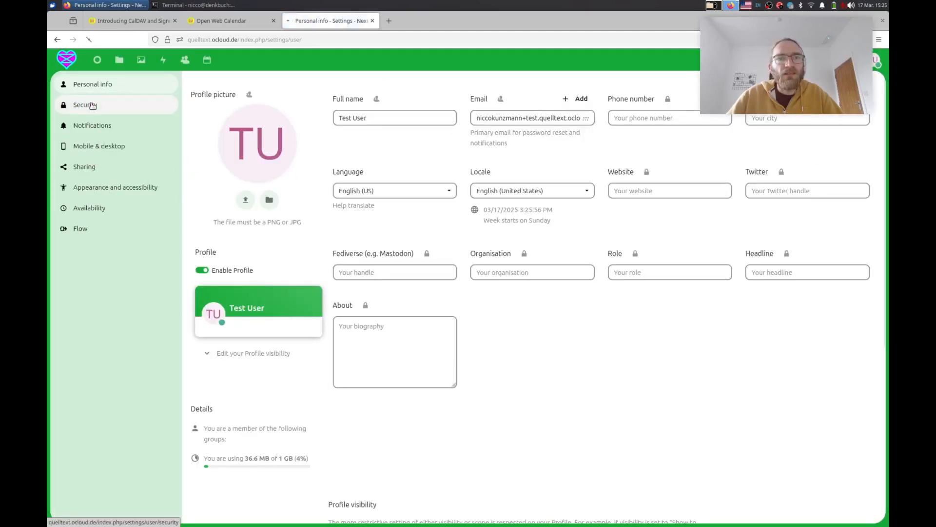
pyautogui.click(86, 105)
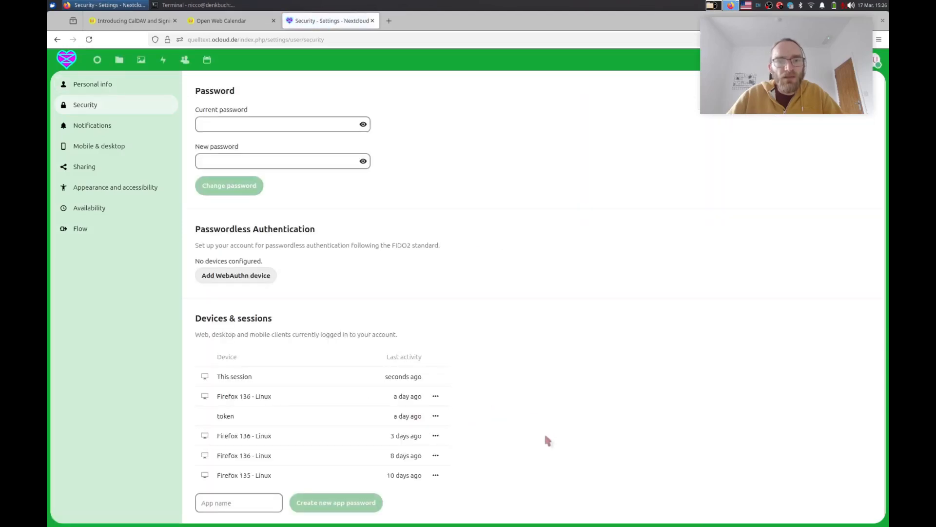
pyautogui.click(236, 503)
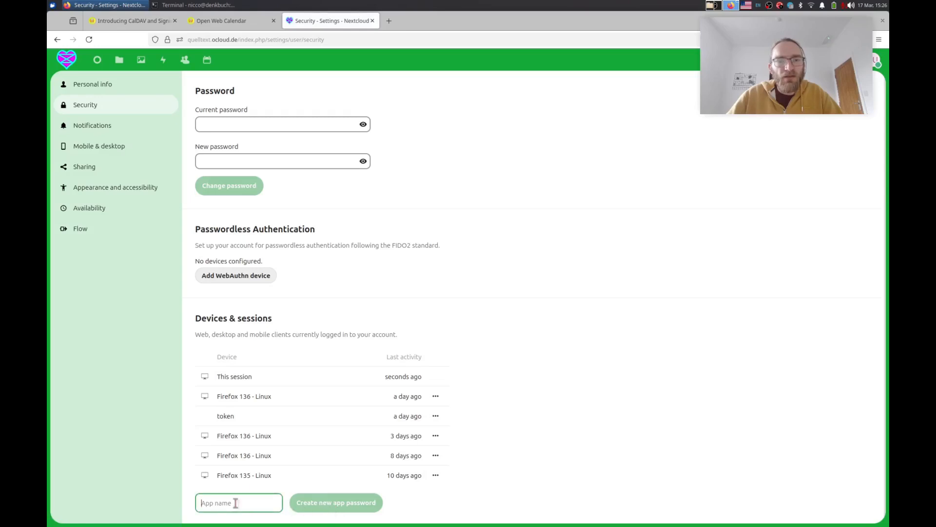
pyautogui.write('Open')
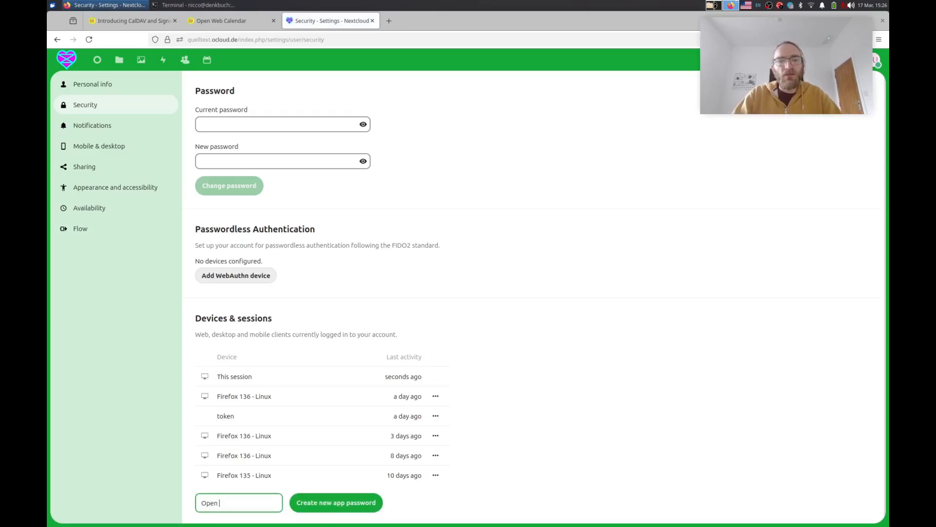
pyautogui.write(' Web Calendar')
pyautogui.click(346, 511)
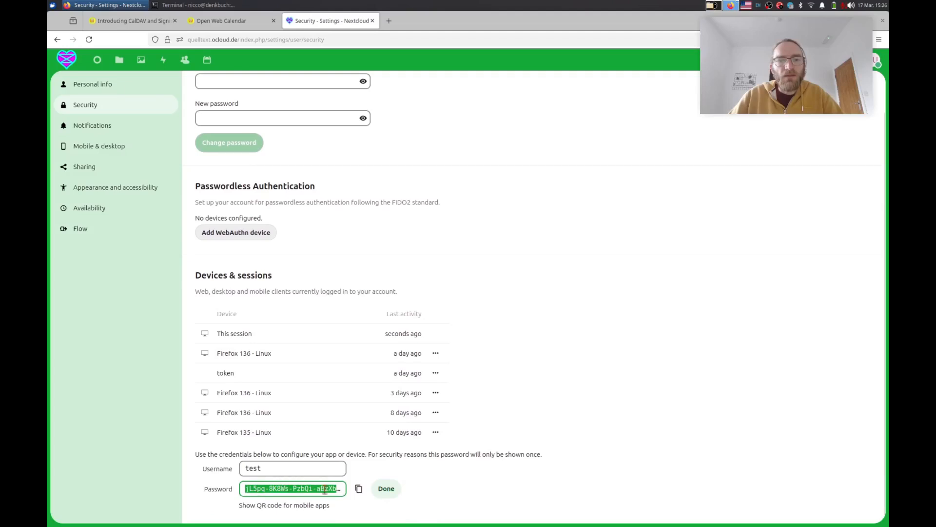
pyautogui.click(358, 490)
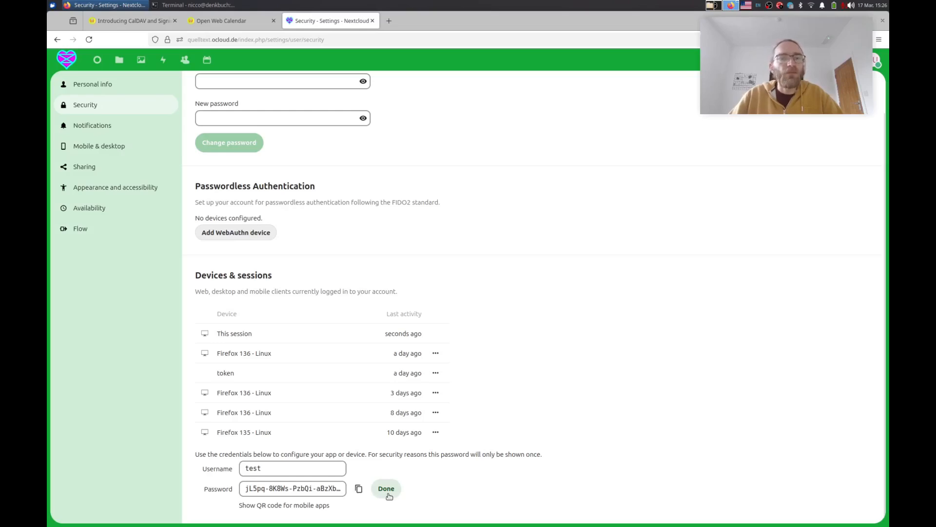
# Paste the copied app password into Open Web Calendar's password field and submit the login.
pyautogui.click(222, 19)
pyautogui.click(225, 264)
pyautogui.rightClick(225, 263)
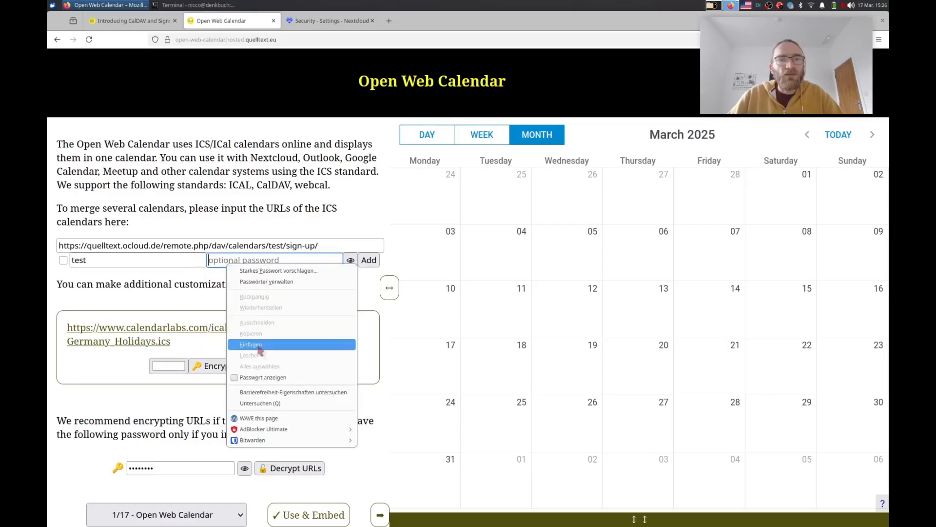
pyautogui.click(260, 345)
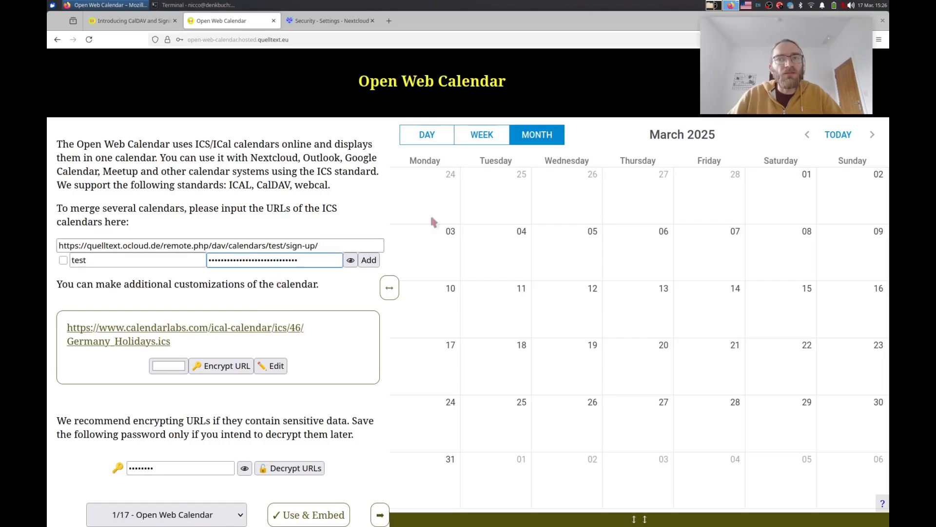
pyautogui.hotkey('alt', 'Tab')
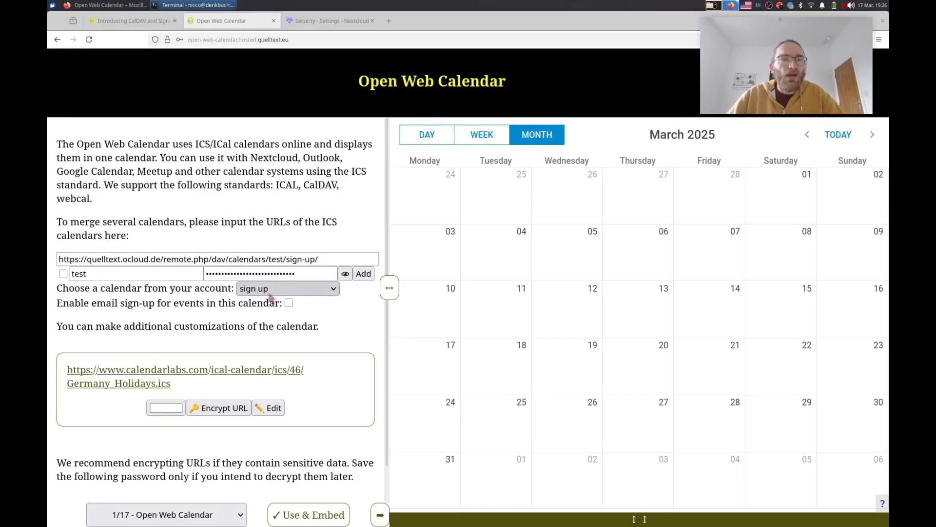
# Choose the sign up calendar, enable email sign-up, add it, and check the 10:00 Meeting in the preview.
pyautogui.moveTo(57, 290); pyautogui.dragTo(232, 289)
pyautogui.click(287, 288)
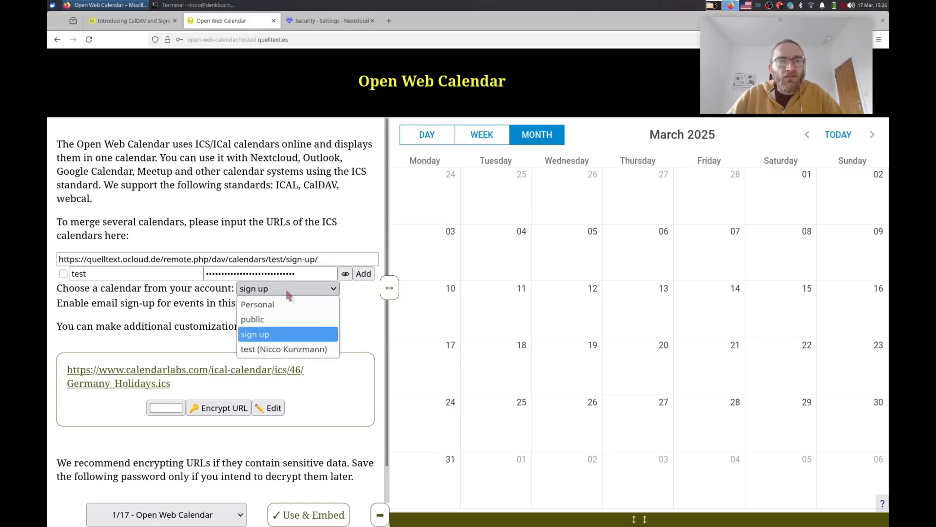
pyautogui.click(270, 336)
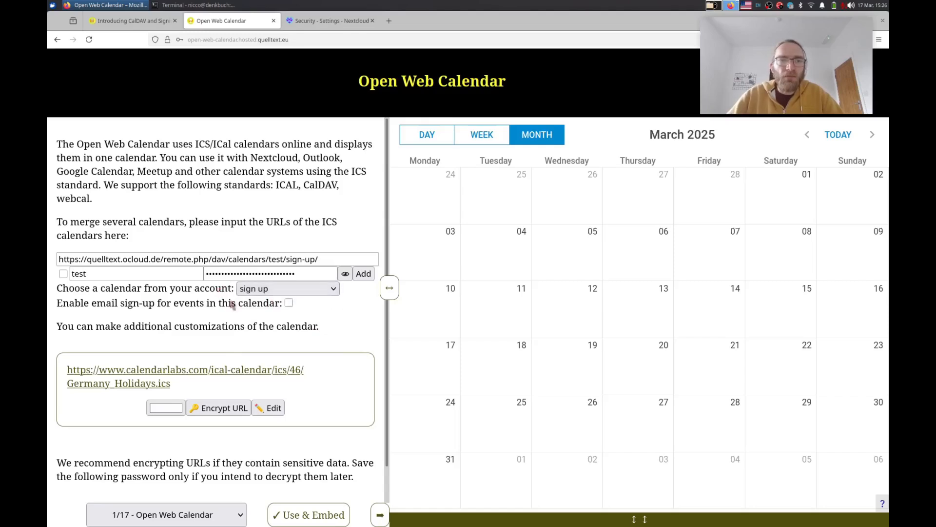
pyautogui.click(289, 302)
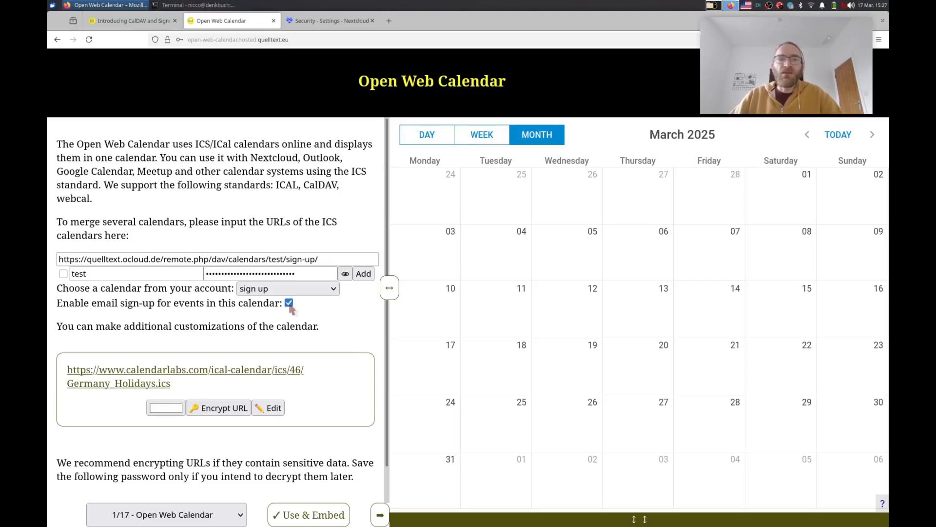
pyautogui.click(368, 276)
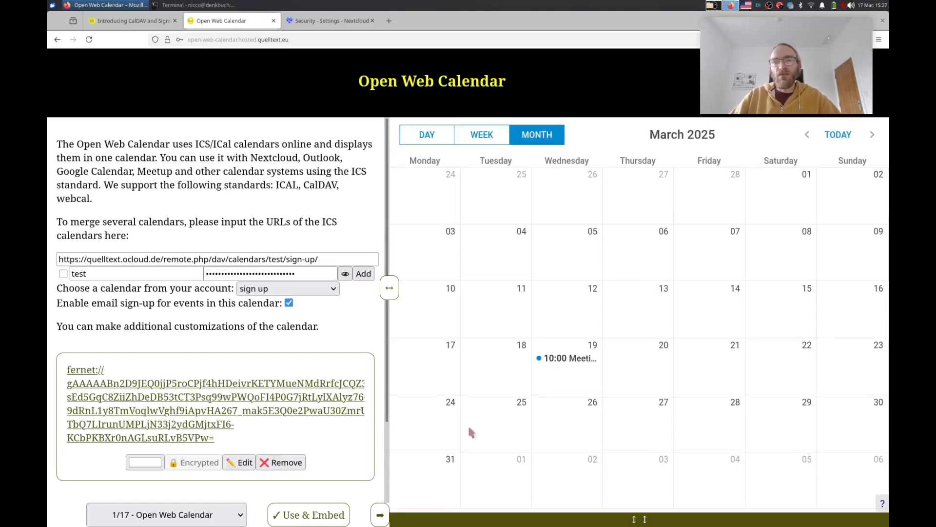
pyautogui.click(574, 359)
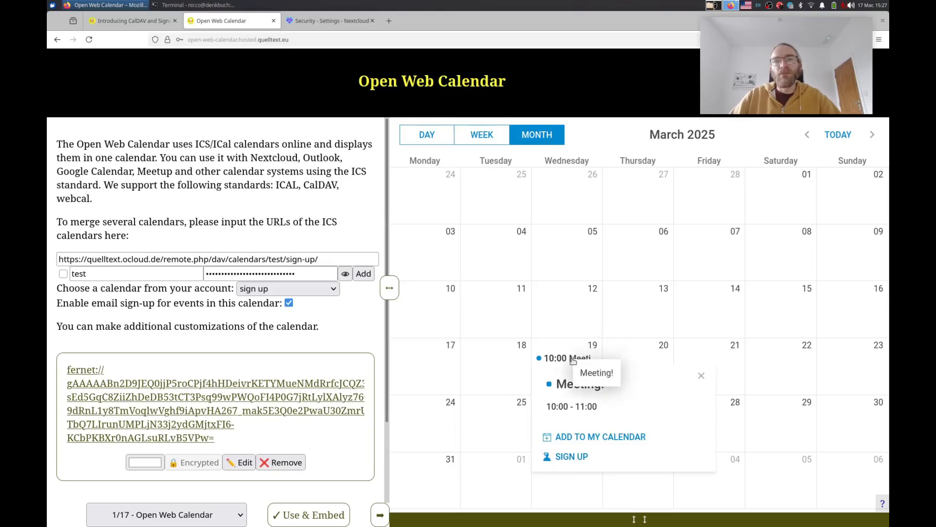
pyautogui.click(554, 330)
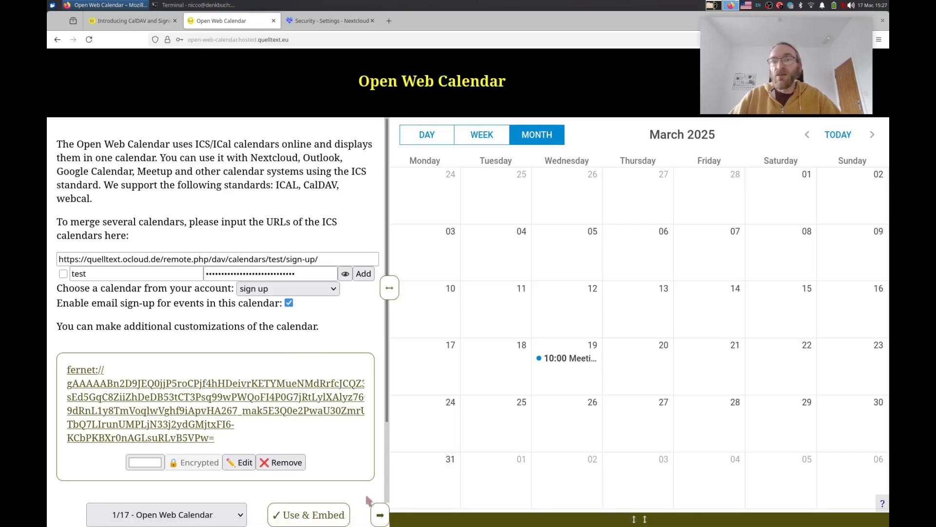
# On the Participants and Organization page, enable 'Show who attends the event?' and 'Show which kind of participant this is?'.
pyautogui.click(215, 519)
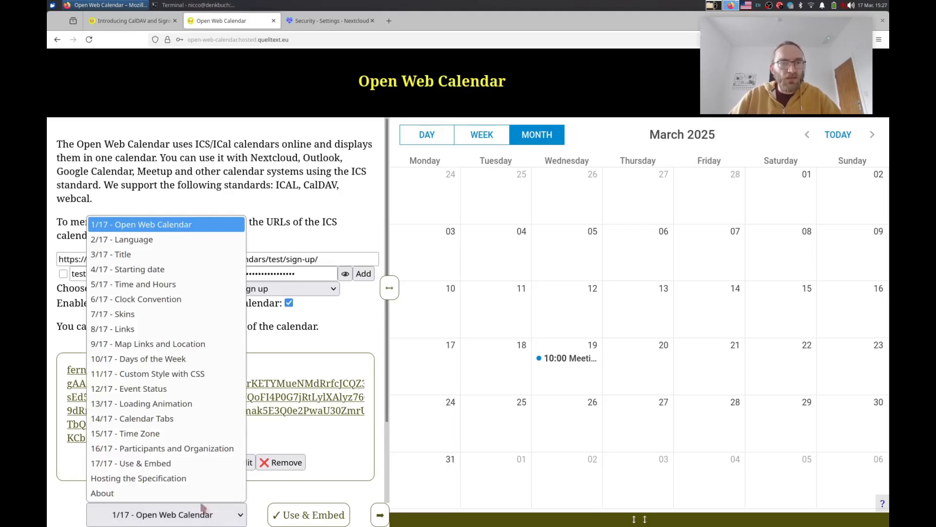
pyautogui.click(186, 451)
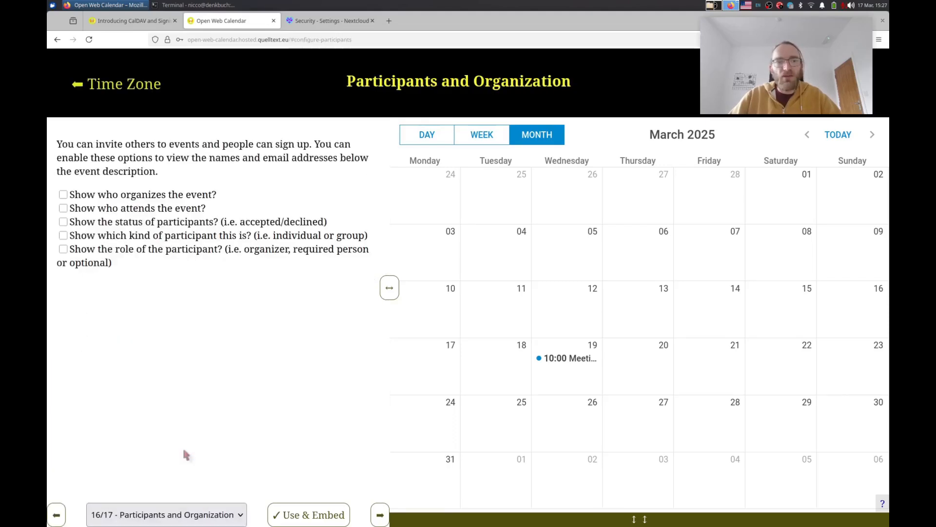
pyautogui.click(136, 213)
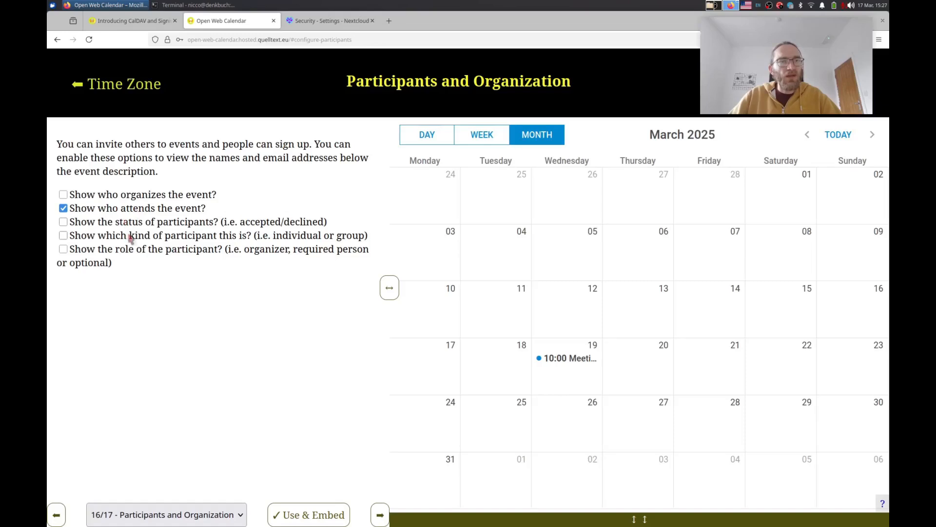
pyautogui.click(279, 238)
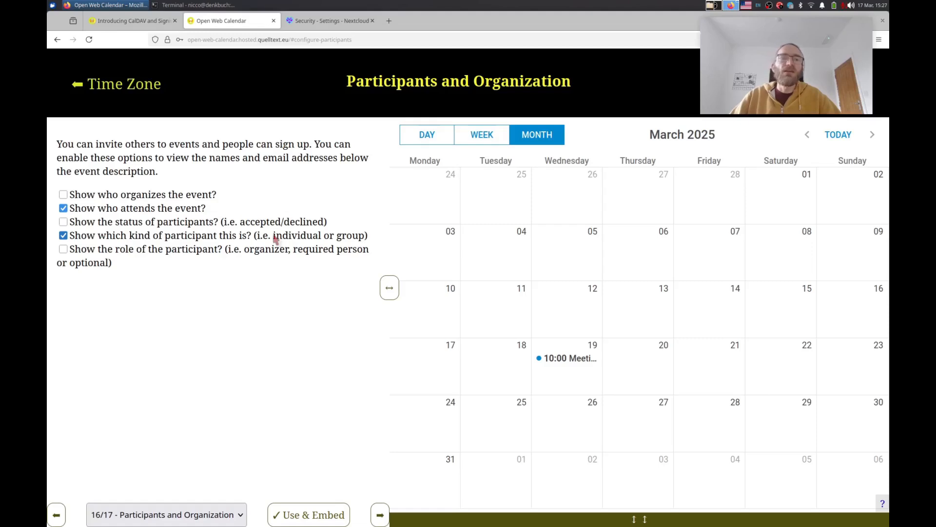
# Sign up for the Meeting! event by entering an attendee's name and e-mail address and submitting.
pyautogui.click(569, 359)
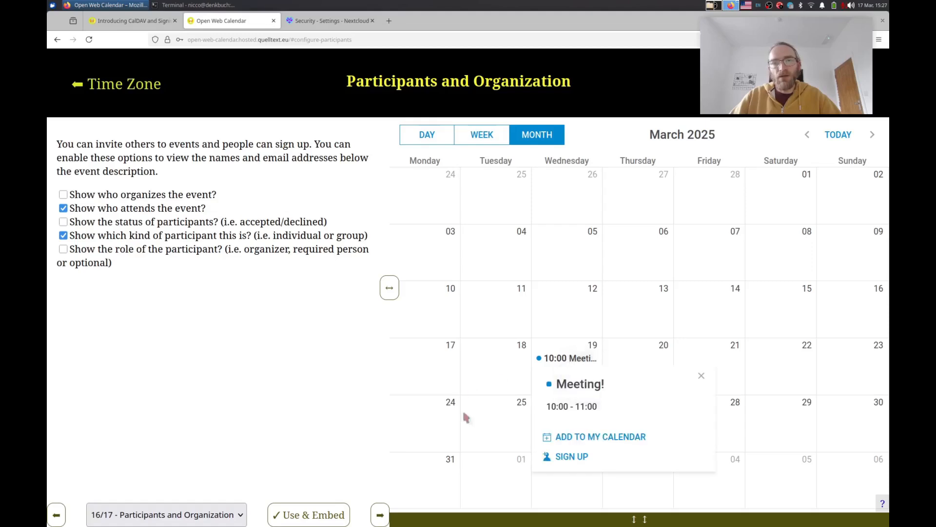
pyautogui.click(571, 457)
pyautogui.click(636, 298)
pyautogui.write('Nicco')
pyautogui.press('Tab')
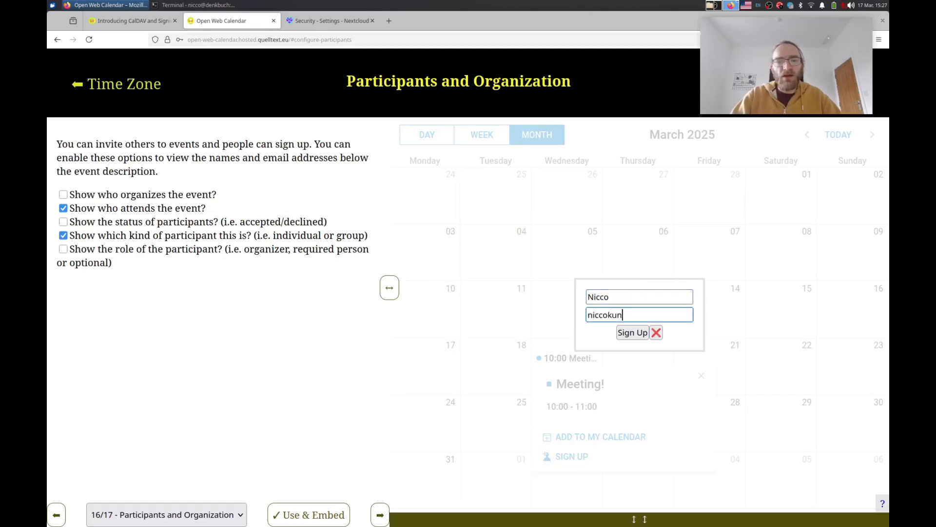
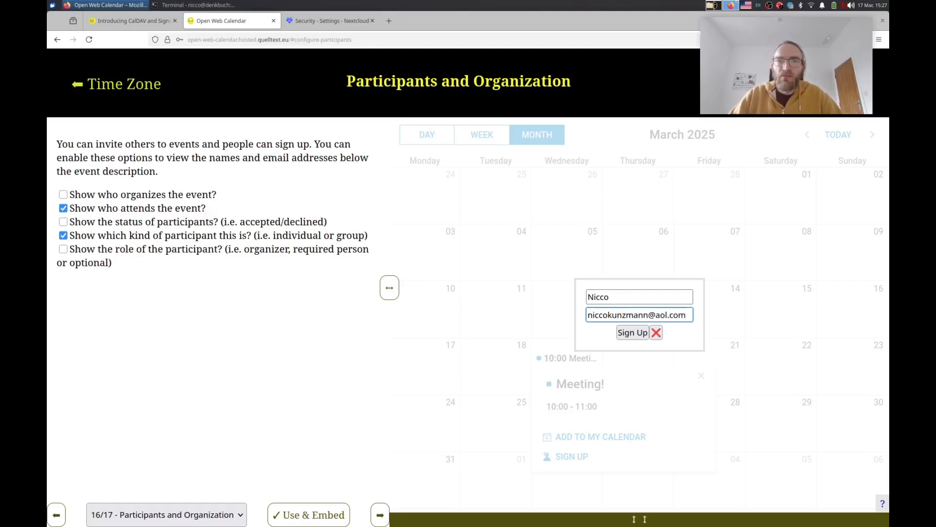
pyautogui.click(640, 333)
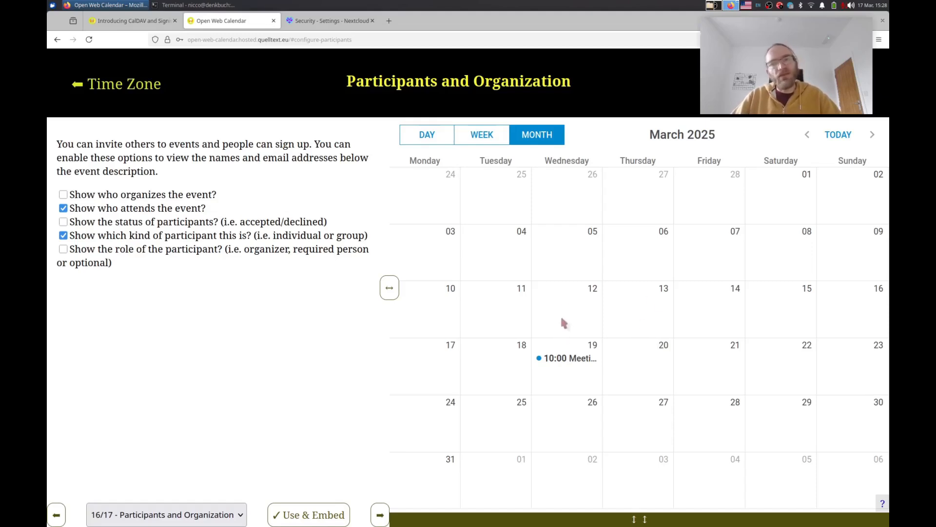
# Check that the new sign-up is among the Meeting's participants, then open the Nextcloud Calendar.
pyautogui.click(564, 358)
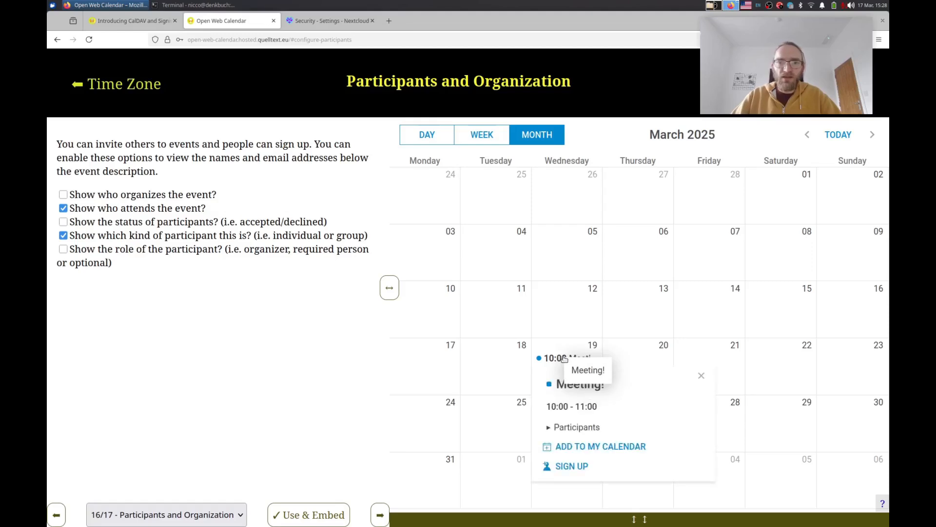
pyautogui.click(590, 429)
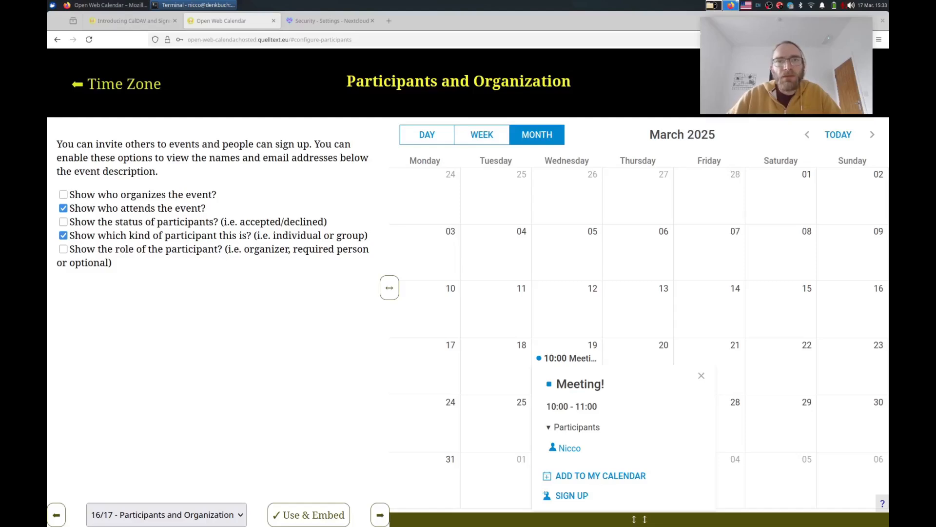
pyautogui.click(330, 23)
pyautogui.click(203, 63)
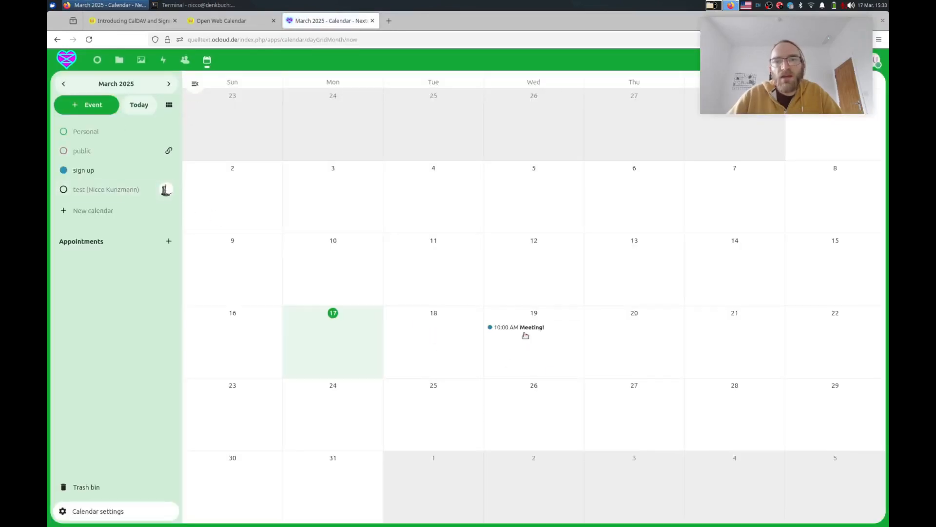
# Show the March 19 Meeting! details in Nextcloud, listing the new attendee as not yet responded.
pyautogui.click(515, 328)
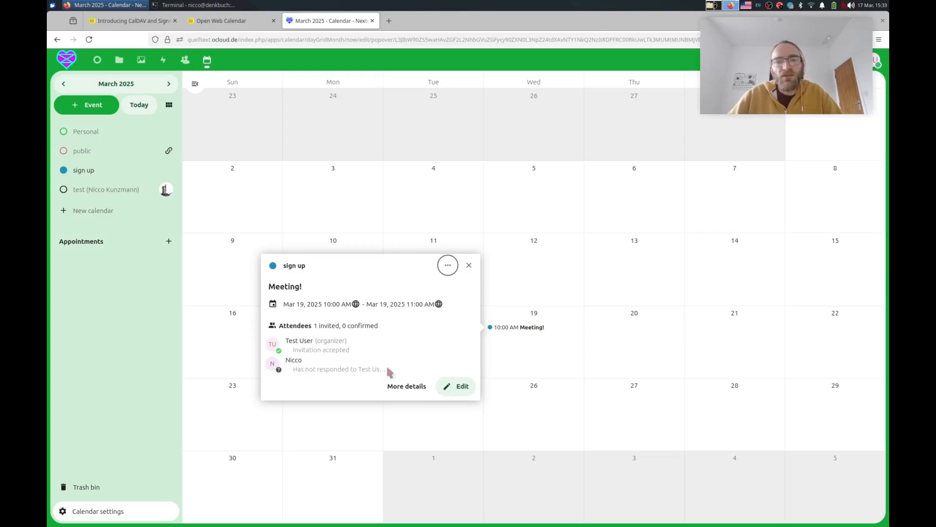
pyautogui.hotkey('alt', 'Tab')
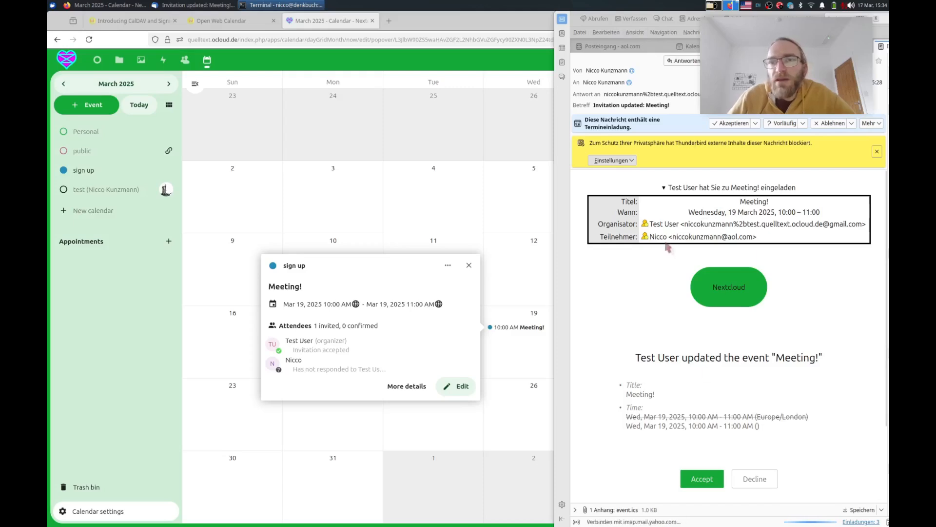
# Open the Meeting! invitation-update e-mail in Thunderbird and reveal its event.ics attachment.
pyautogui.click(613, 71)
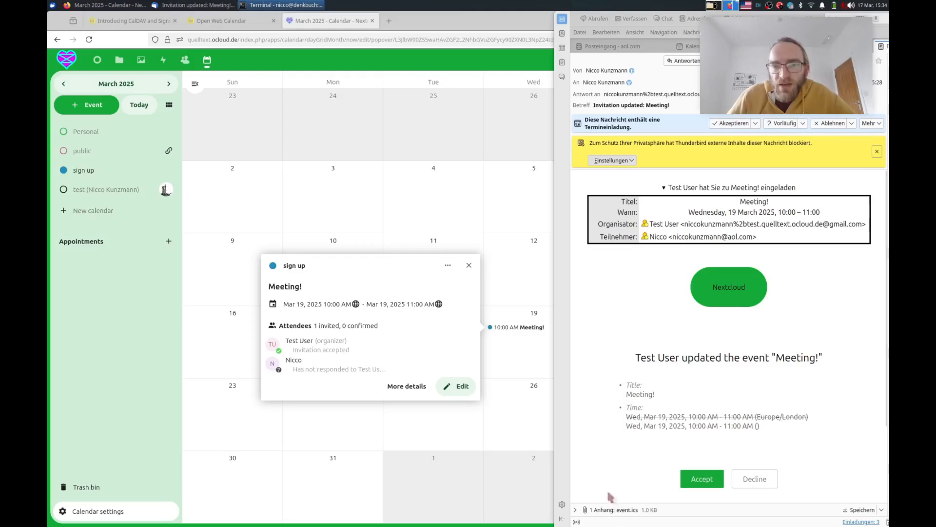
pyautogui.click(576, 510)
pyautogui.click(605, 509)
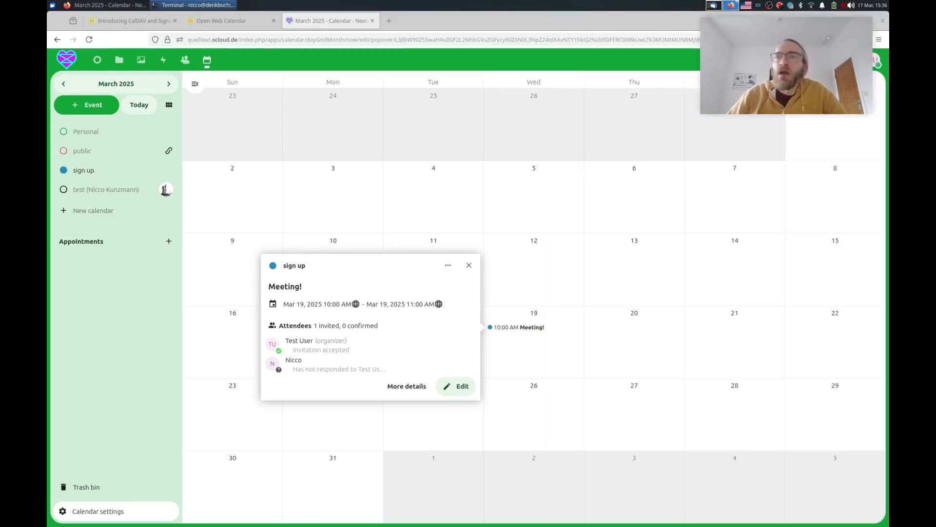
# Go to Open Web Calendar's Use & Embed step and select the calendar's iframe embed code.
pyautogui.click(241, 24)
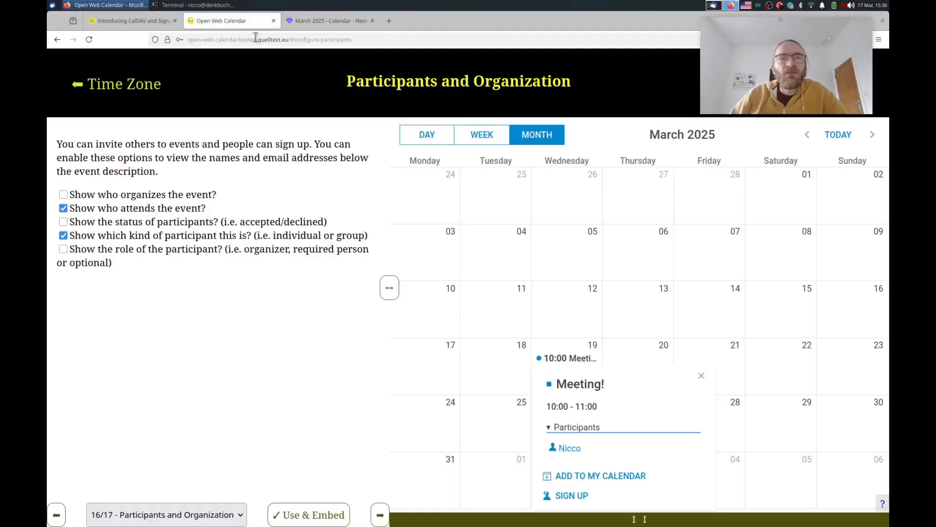
pyautogui.click(312, 520)
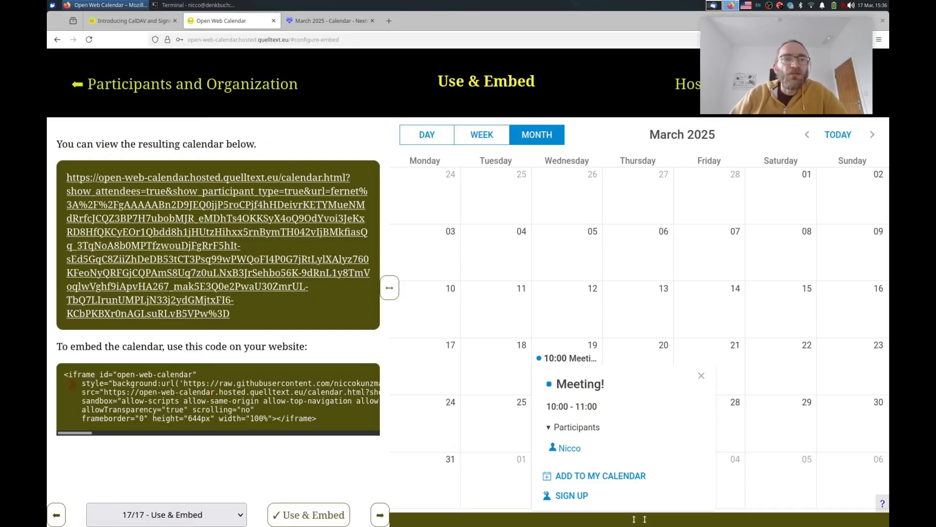
pyautogui.moveTo(113, 410); pyautogui.dragTo(285, 428)
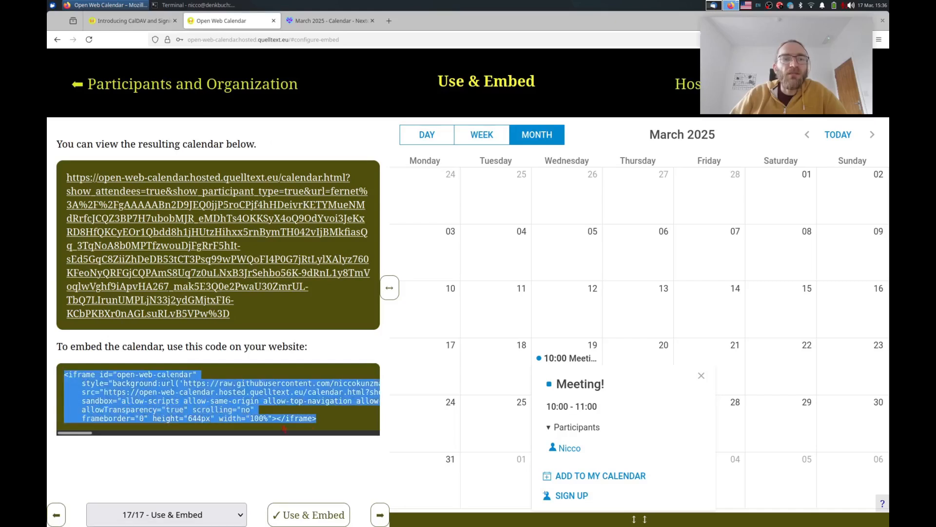
pyautogui.click(326, 414)
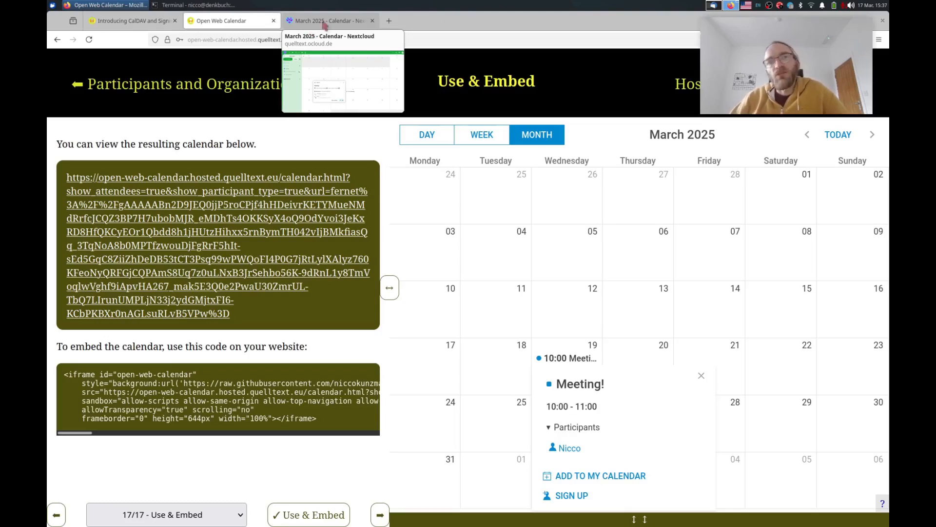
# Open the published calendar link in a new tab and view the 10:00 Meeting! event on the 19th.
pyautogui.hotkey('alt', 'Tab')
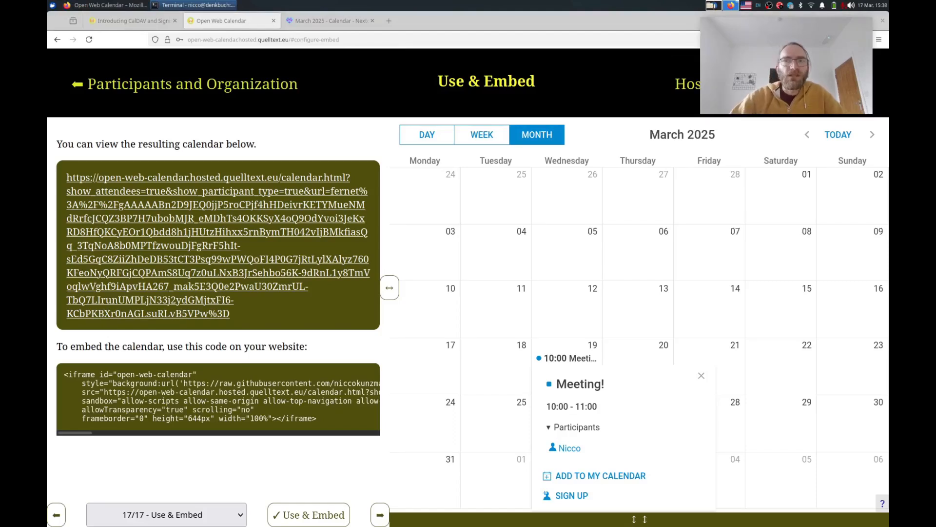
pyautogui.middleClick(215, 238)
pyautogui.click(319, 21)
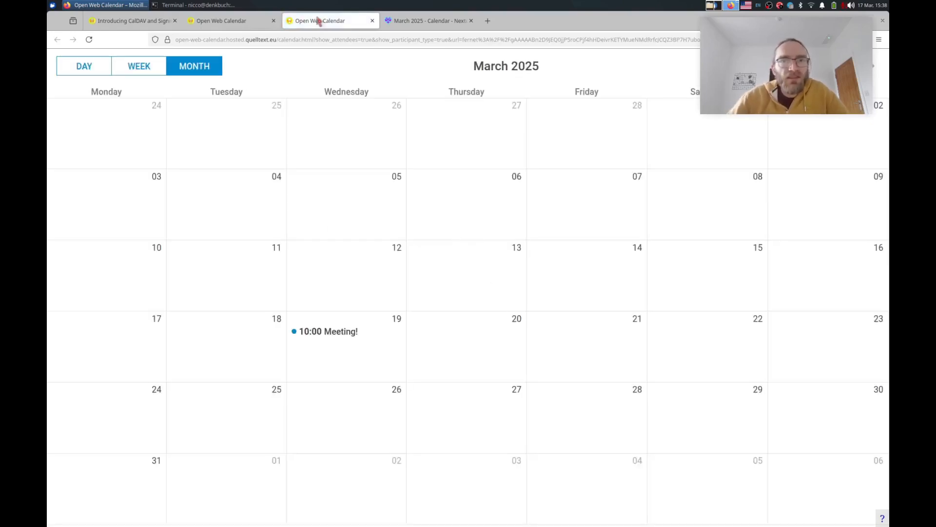
pyautogui.click(341, 331)
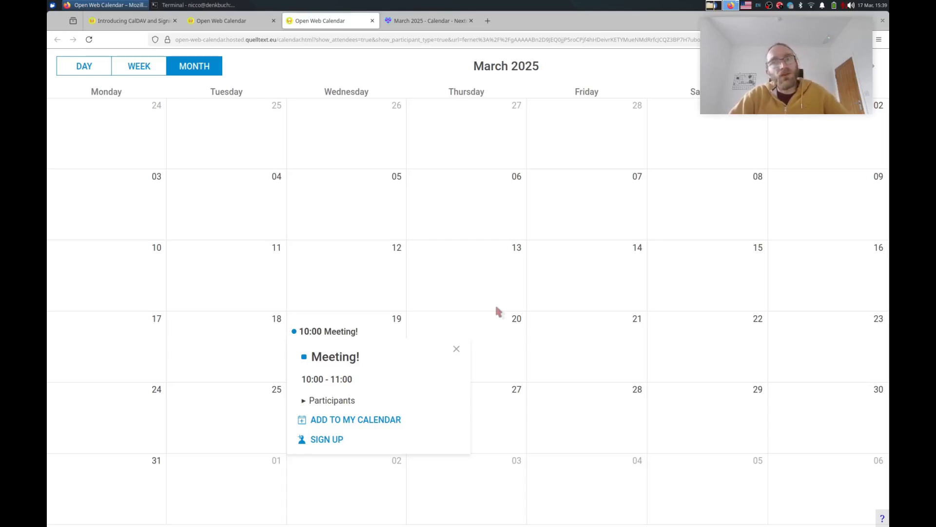
pyautogui.hotkey('alt', 'Tab')
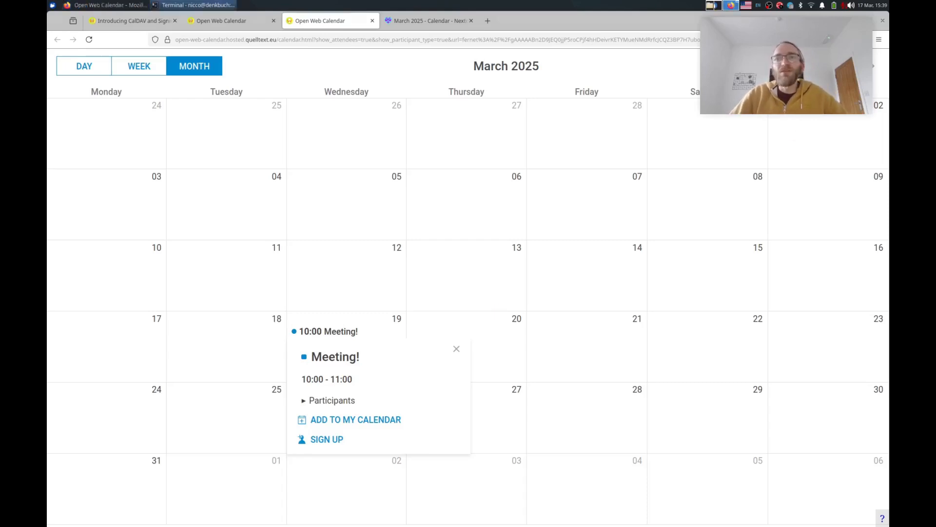